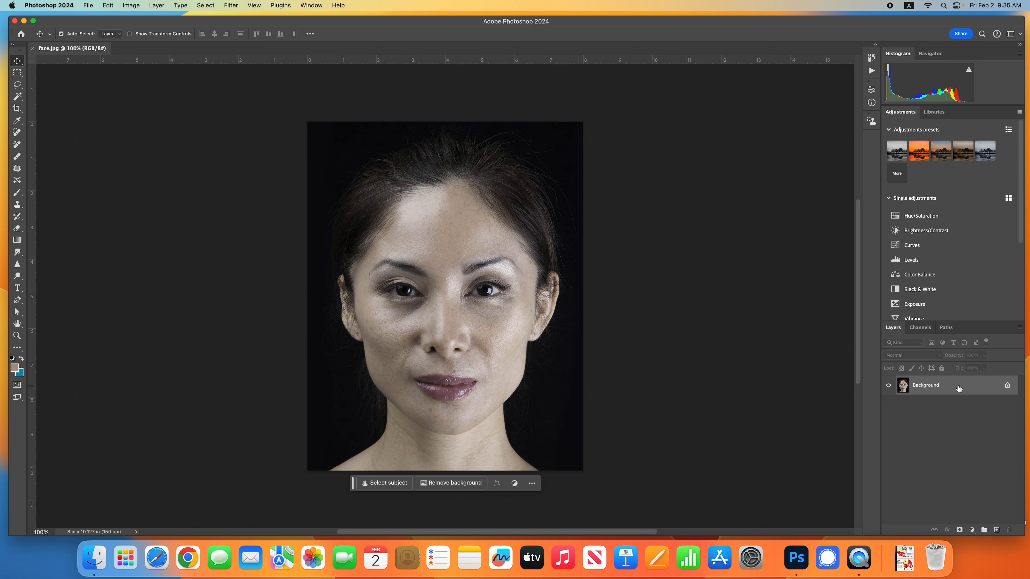
Duplicate the Background layer within the face.jpg document.
{"action": "left_click", "coordinate": [1019, 328]}
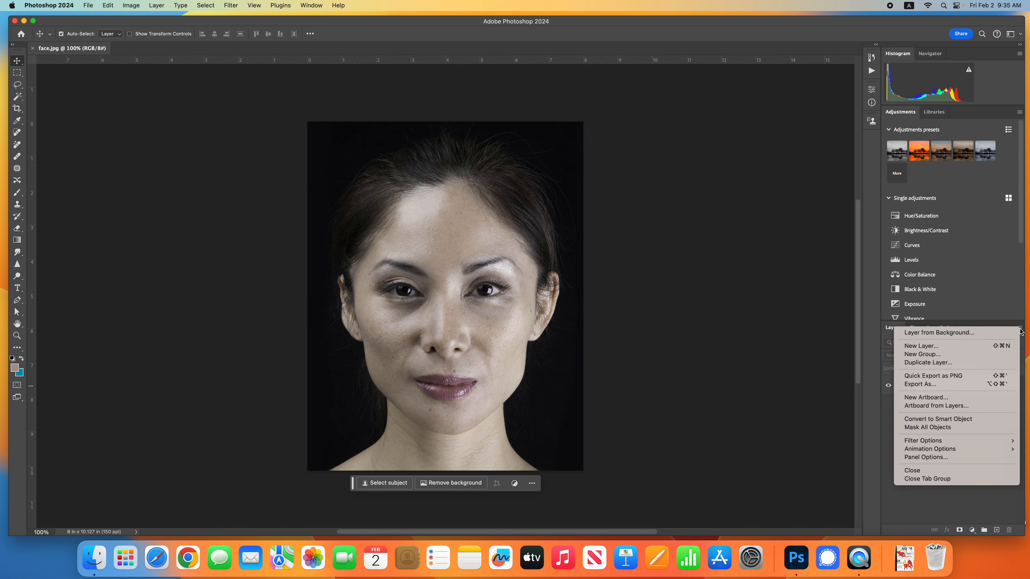
{"action": "left_click", "coordinate": [952, 519]}
{"action": "right_click", "coordinate": [956, 386]}
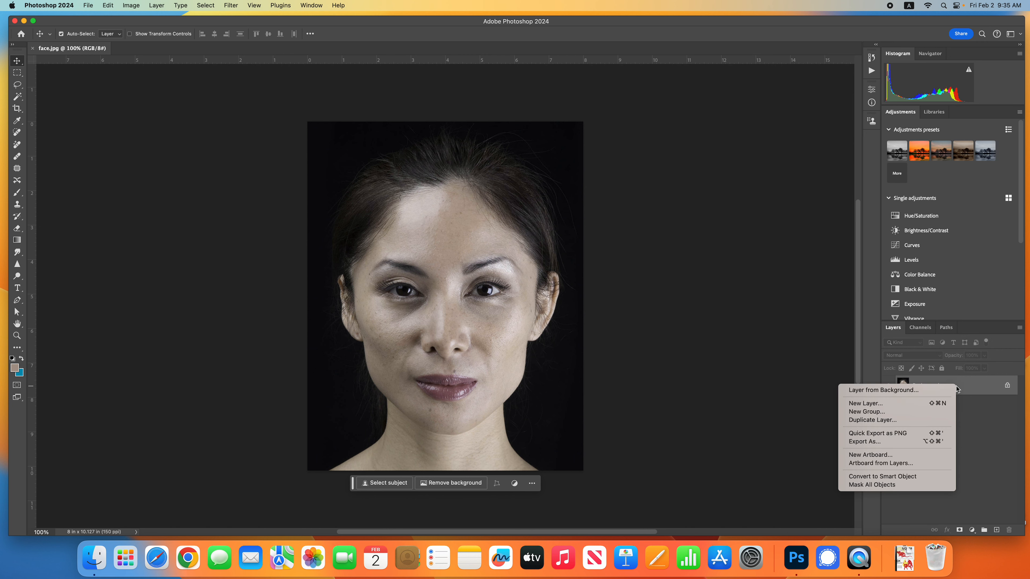
{"action": "left_click", "coordinate": [887, 420]}
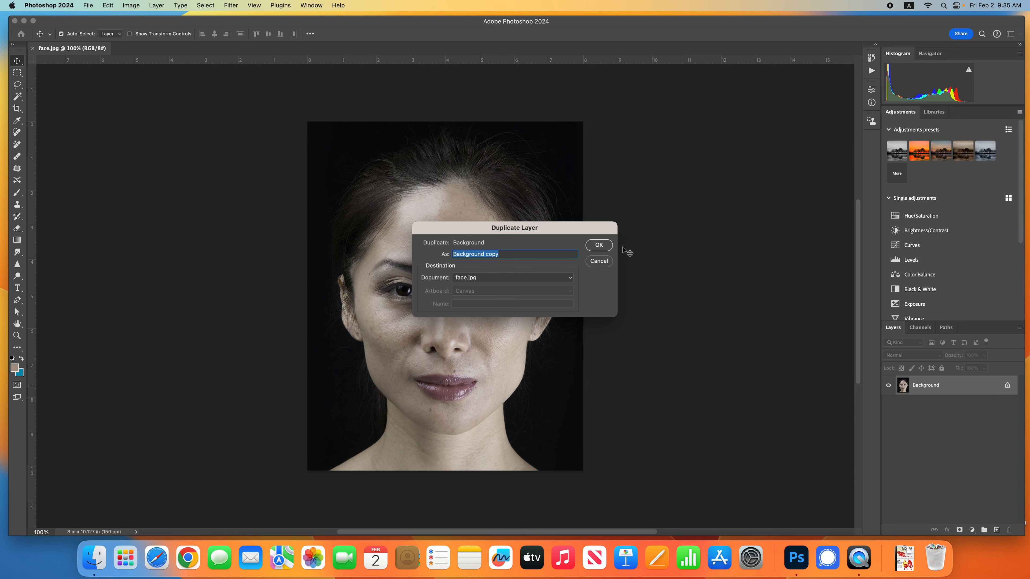
{"action": "left_click", "coordinate": [599, 245]}
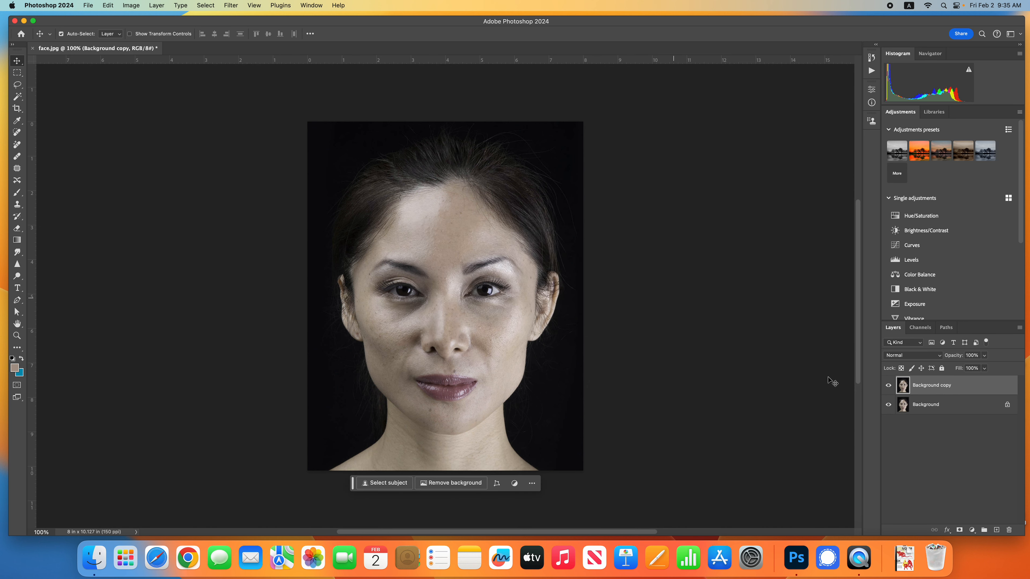
Select the duplicated layer above the Background and flip it horizontally.
{"action": "left_click", "coordinate": [964, 406]}
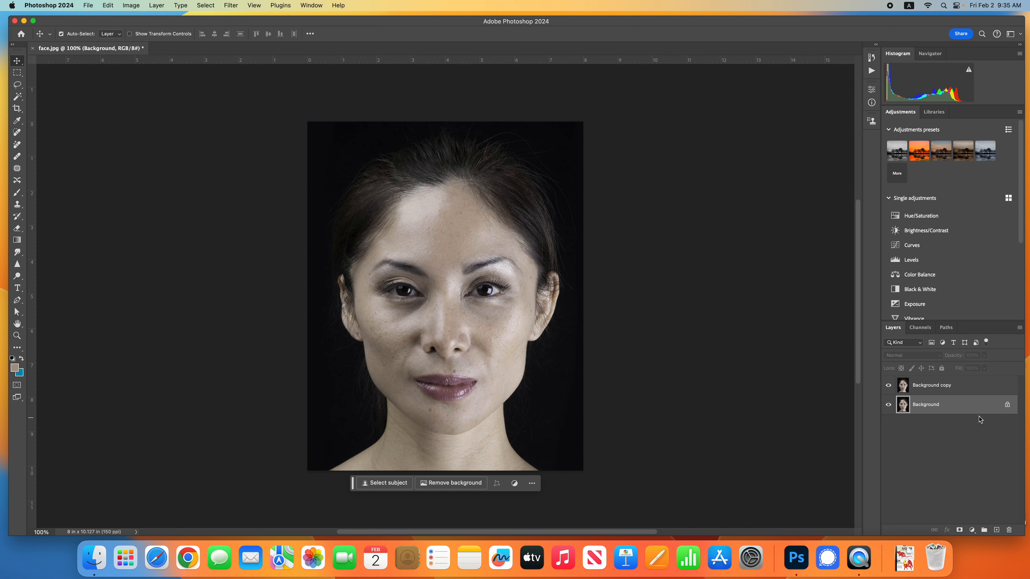
{"action": "left_click", "coordinate": [968, 388]}
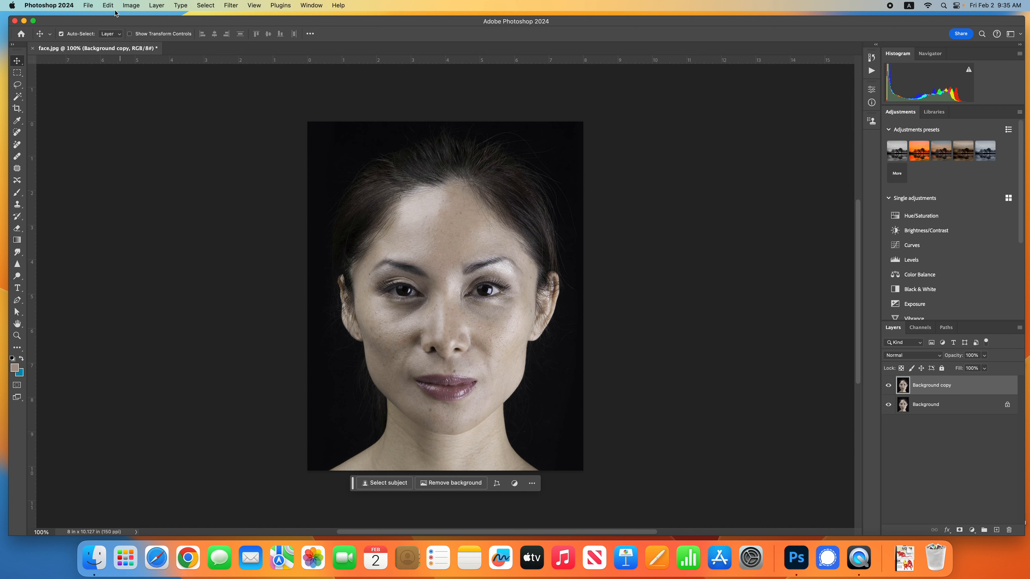
{"action": "left_click", "coordinate": [108, 6]}
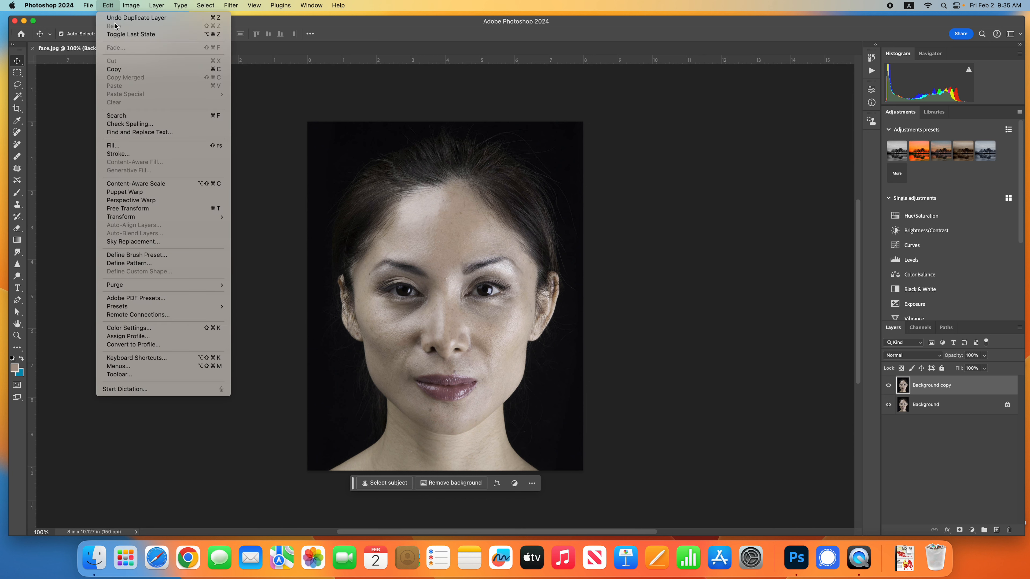
{"action": "mouse_move", "coordinate": [149, 221]}
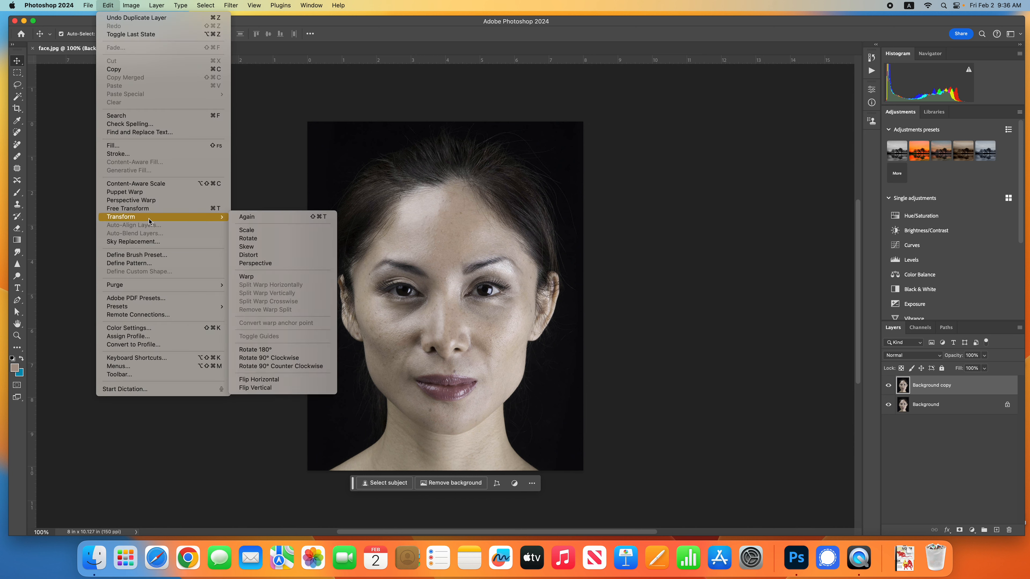
{"action": "left_click", "coordinate": [309, 380]}
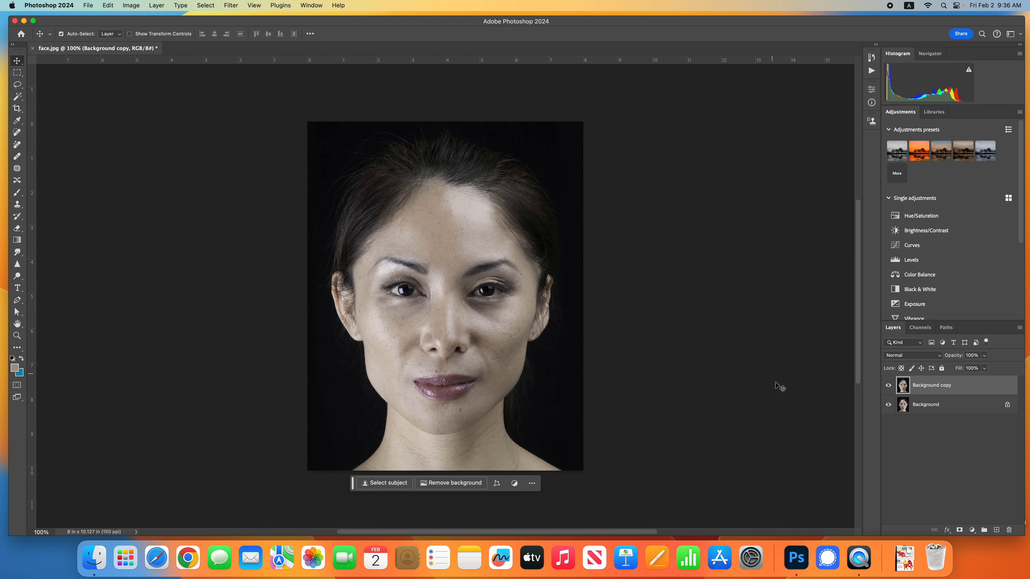
Compare the flipped copy with the original face by hiding and showing the copy layer.
{"action": "left_click", "coordinate": [888, 388]}
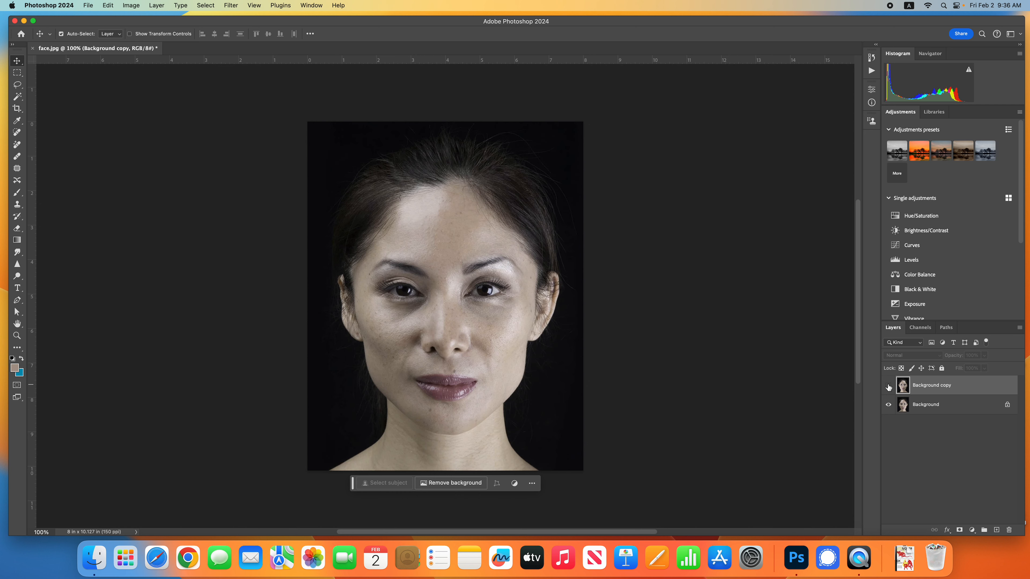
{"action": "left_click", "coordinate": [888, 387]}
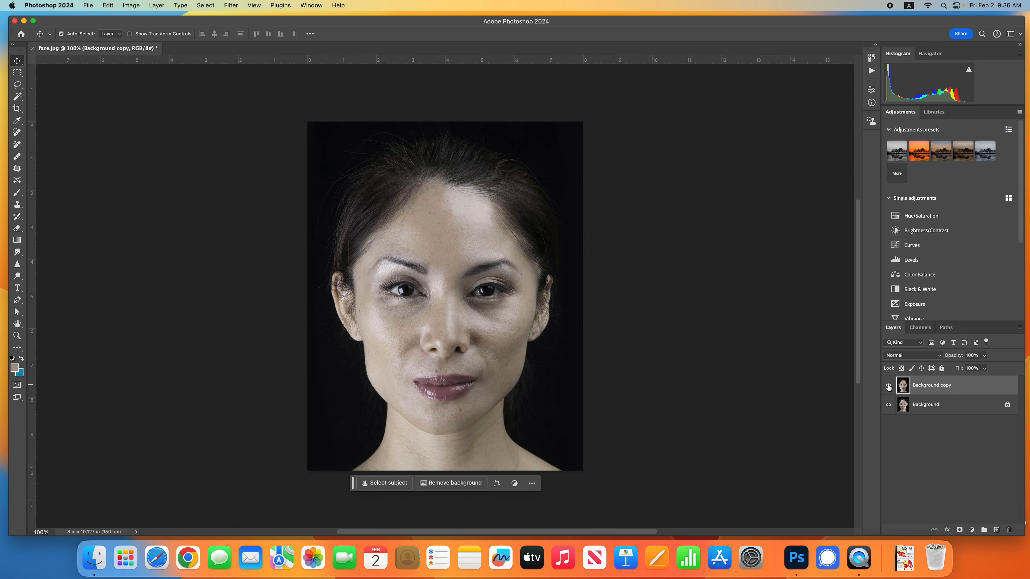
{"action": "left_click", "coordinate": [888, 387]}
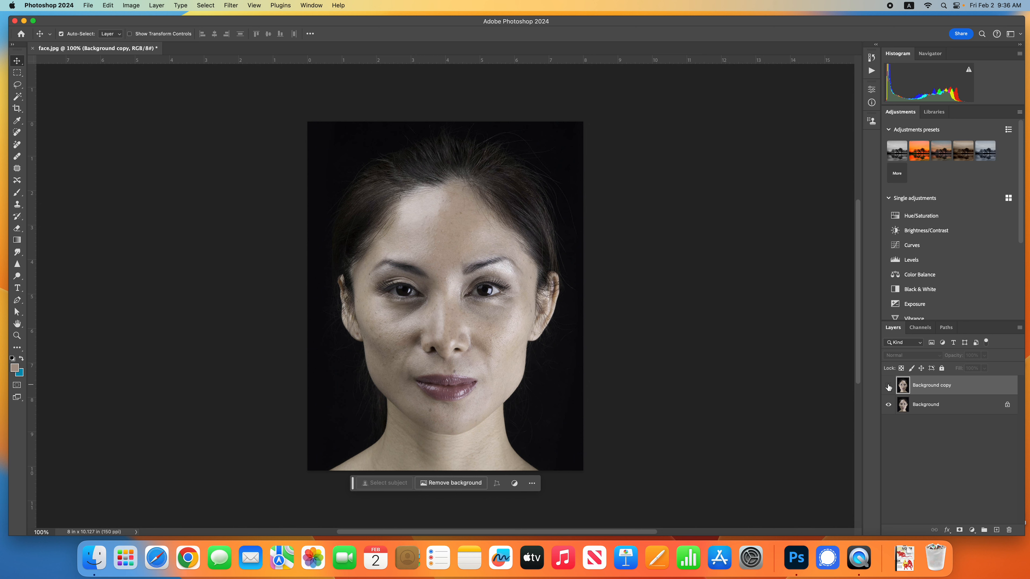
{"action": "left_click", "coordinate": [889, 388]}
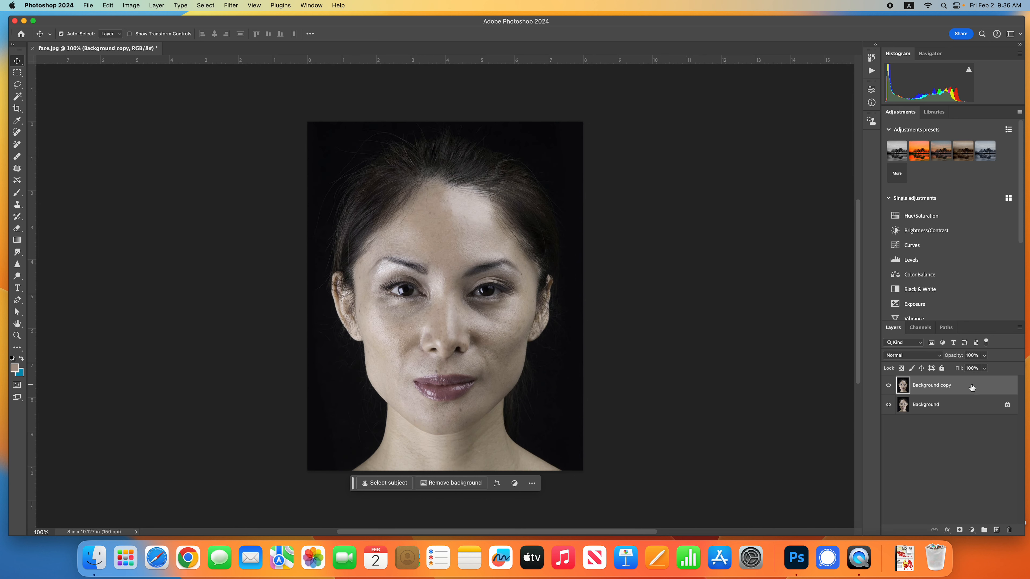
Select the left half of the flipped copy with a full-height rectangular marquee about 4 in wide, delete its contents and deselect.
{"action": "left_click", "coordinate": [17, 76]}
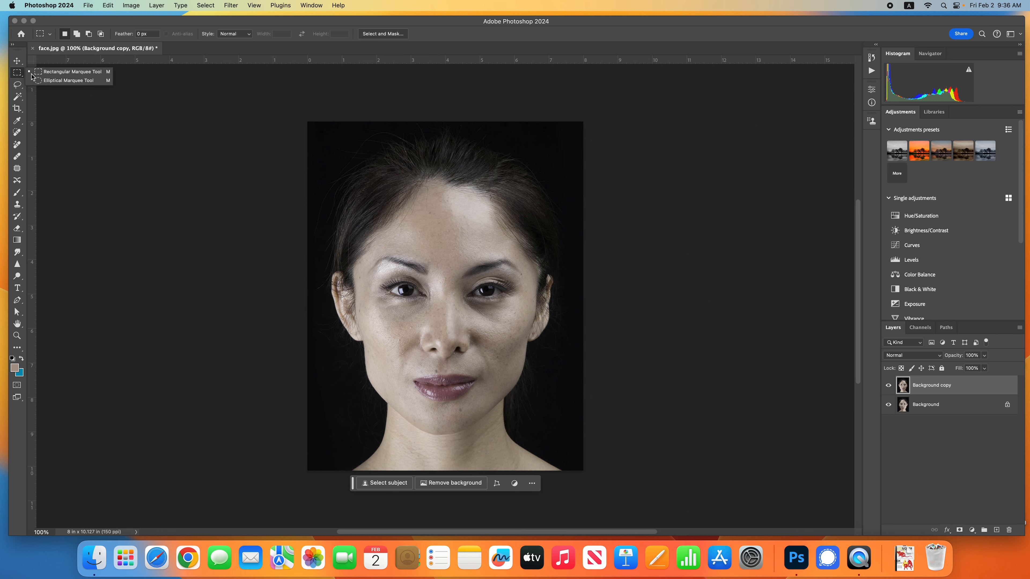
{"action": "left_click", "coordinate": [63, 76]}
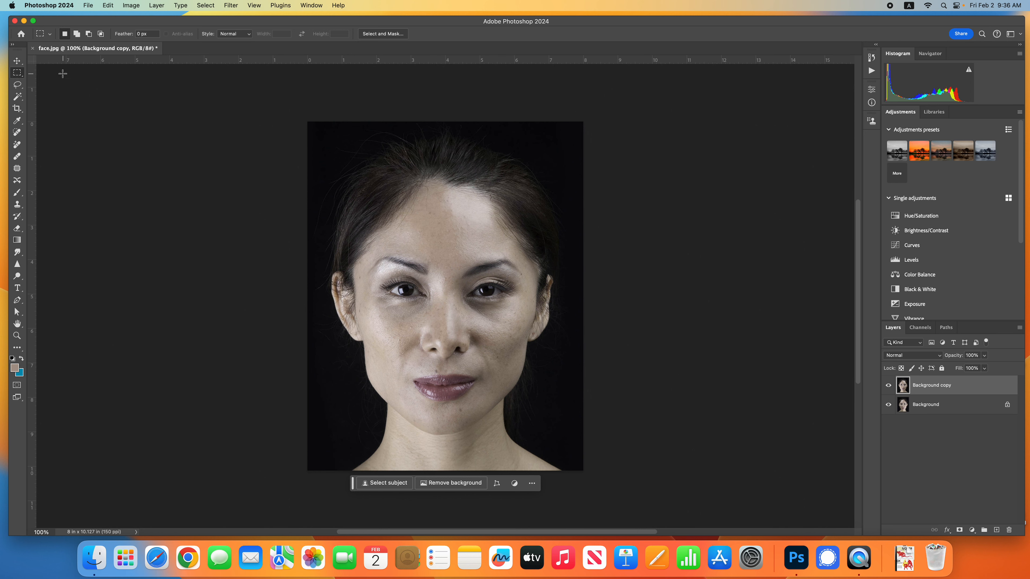
{"action": "left_click_drag", "start_coordinate": [308, 122], "coordinate": [445, 495]}
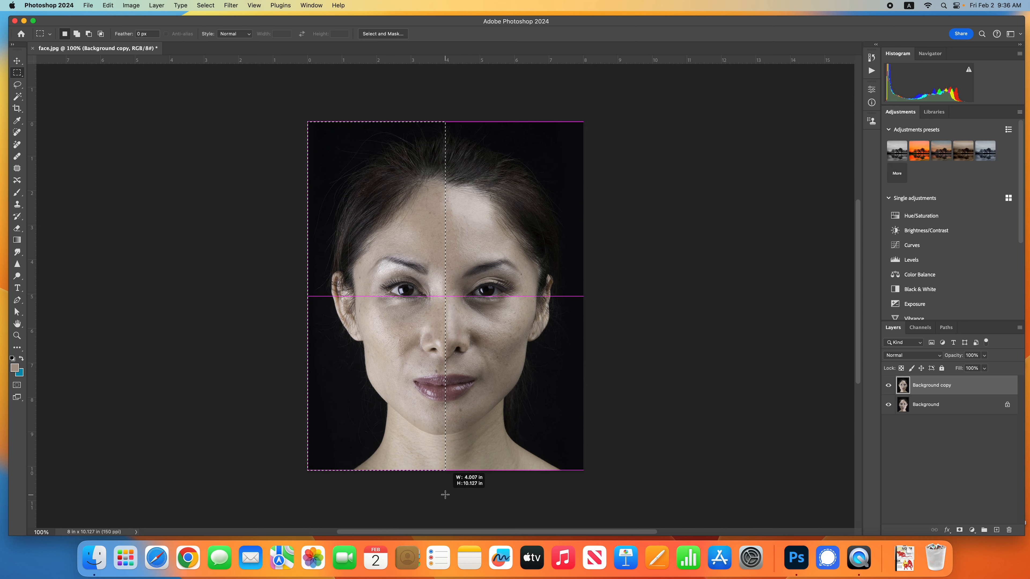
{"action": "left_click_drag", "start_coordinate": [445, 494], "coordinate": [445, 495]}
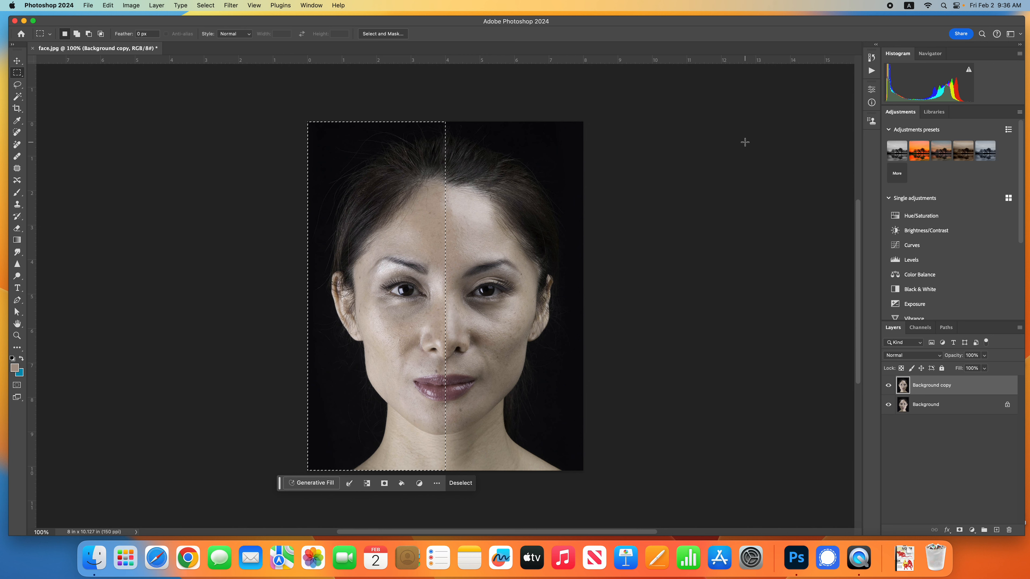
{"action": "key", "text": "Delete"}
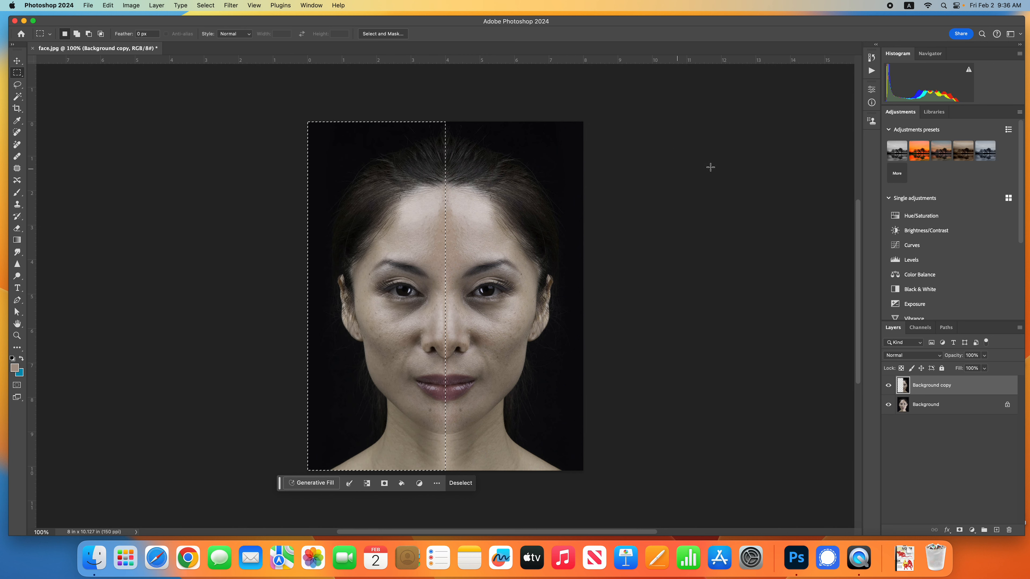
{"action": "key", "text": "super+d"}
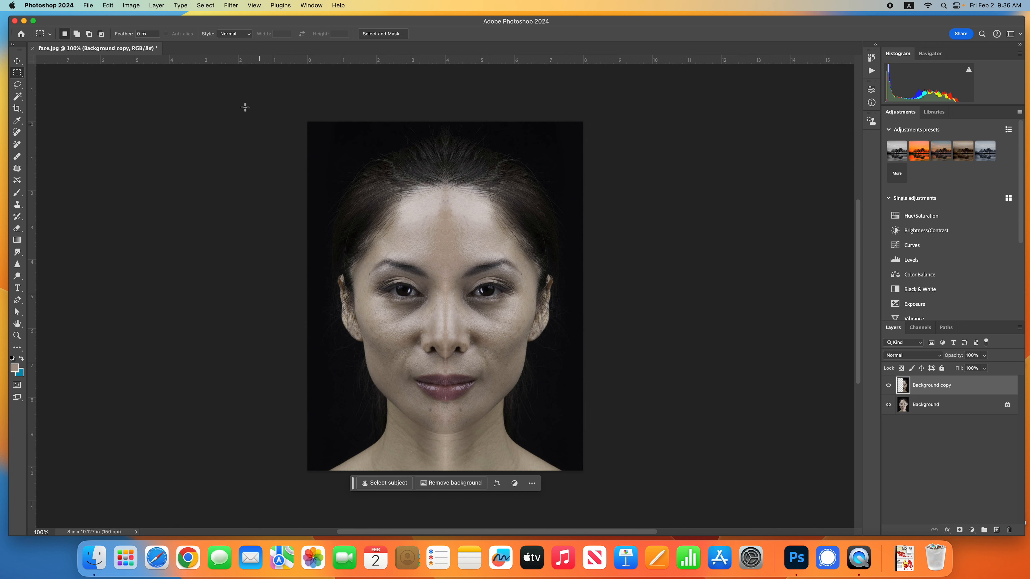
{"action": "left_click", "coordinate": [17, 60]}
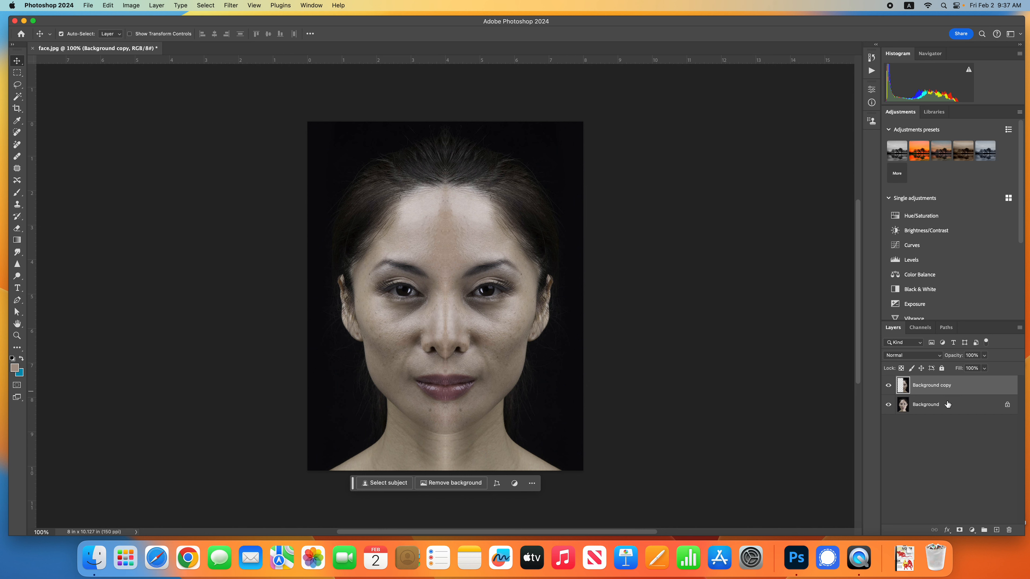
Add a layer mask to the half-face copy layer.
{"action": "mouse_move", "coordinate": [950, 403]}
{"action": "left_click", "coordinate": [888, 386]}
{"action": "left_click", "coordinate": [888, 386]}
{"action": "left_click", "coordinate": [959, 530]}
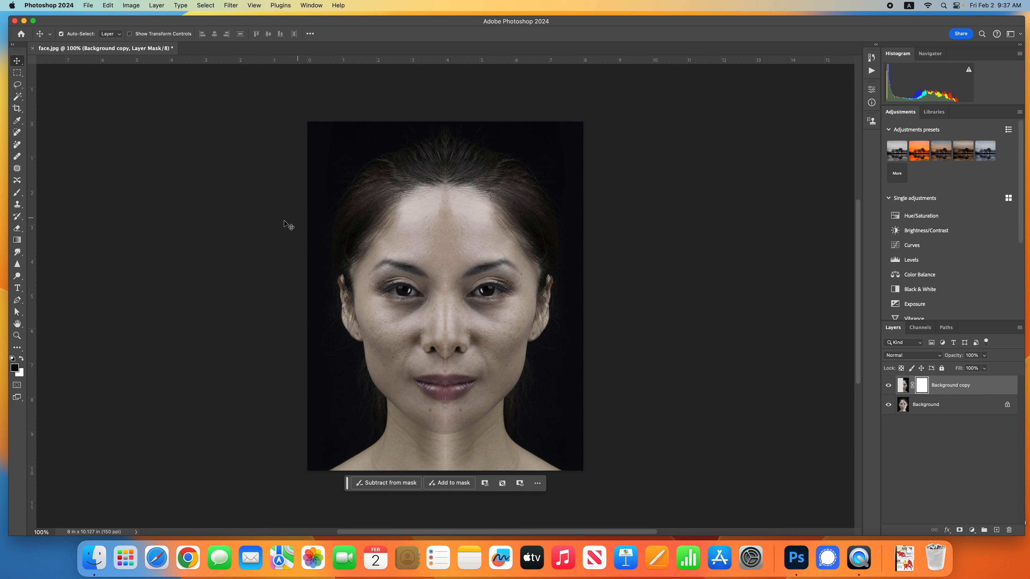
Set up the Gradient tool as a radial gradient with black as the foreground color.
{"action": "left_click", "coordinate": [16, 242]}
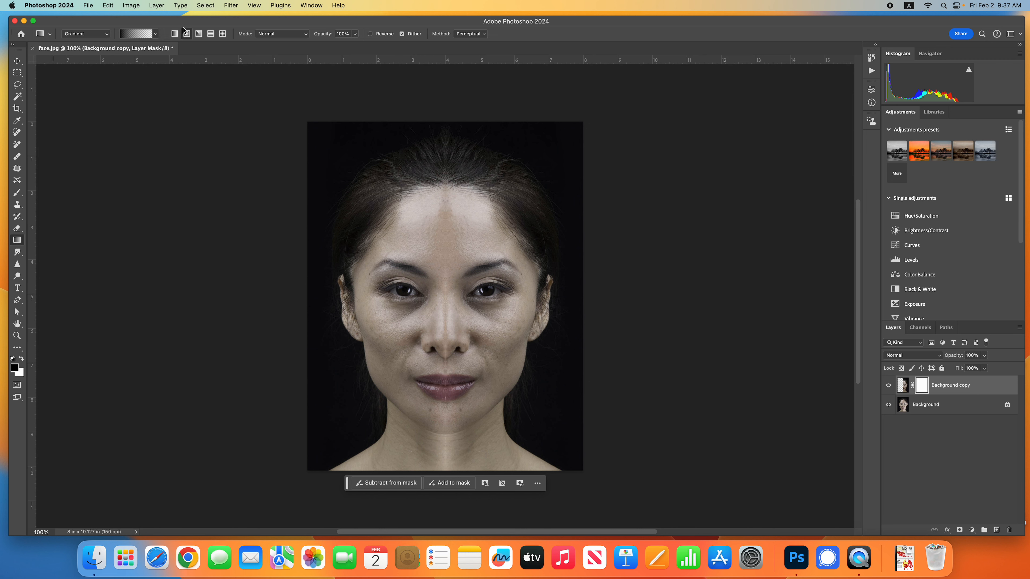
{"action": "left_click", "coordinate": [174, 36]}
{"action": "left_click", "coordinate": [187, 35]}
{"action": "left_click", "coordinate": [22, 359]}
{"action": "left_click", "coordinate": [22, 359]}
{"action": "left_click", "coordinate": [22, 357]}
{"action": "left_click", "coordinate": [21, 358]}
Choose the Foreground to Transparent preset from Basics and draw a radial gradient on the layer mask outward from the nose.
{"action": "left_click", "coordinate": [156, 35]}
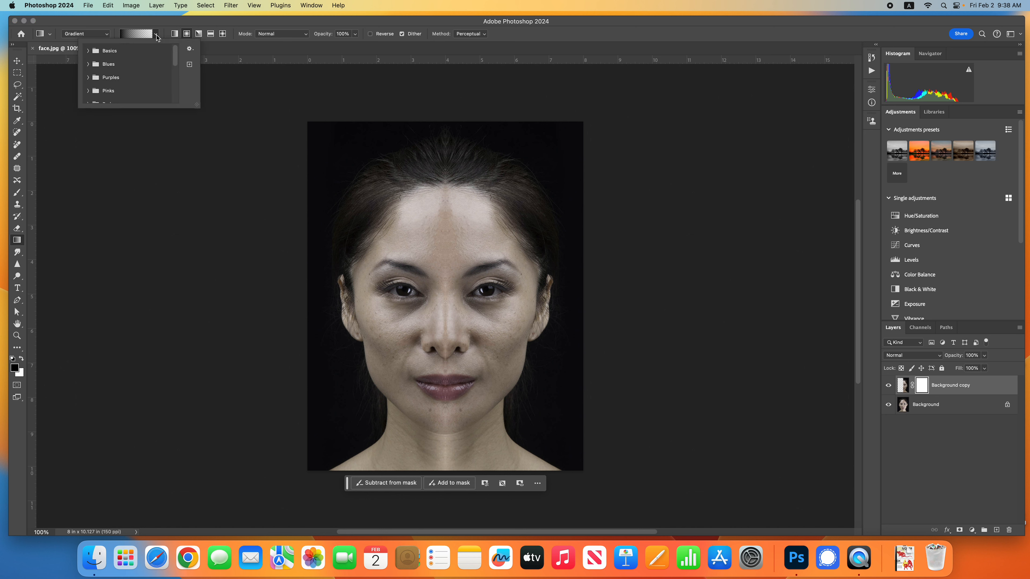
{"action": "left_click", "coordinate": [87, 50]}
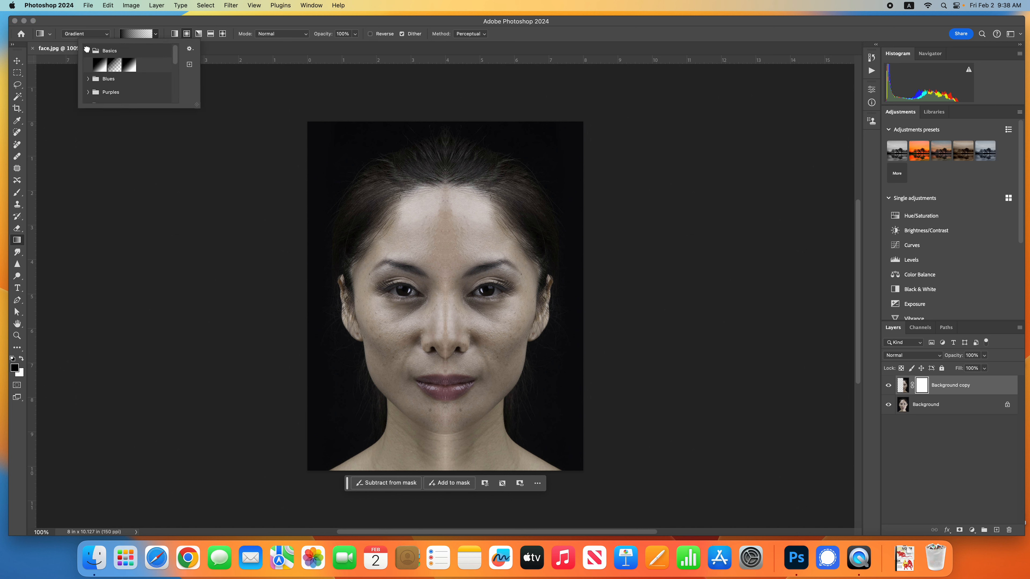
{"action": "left_click", "coordinate": [115, 64]}
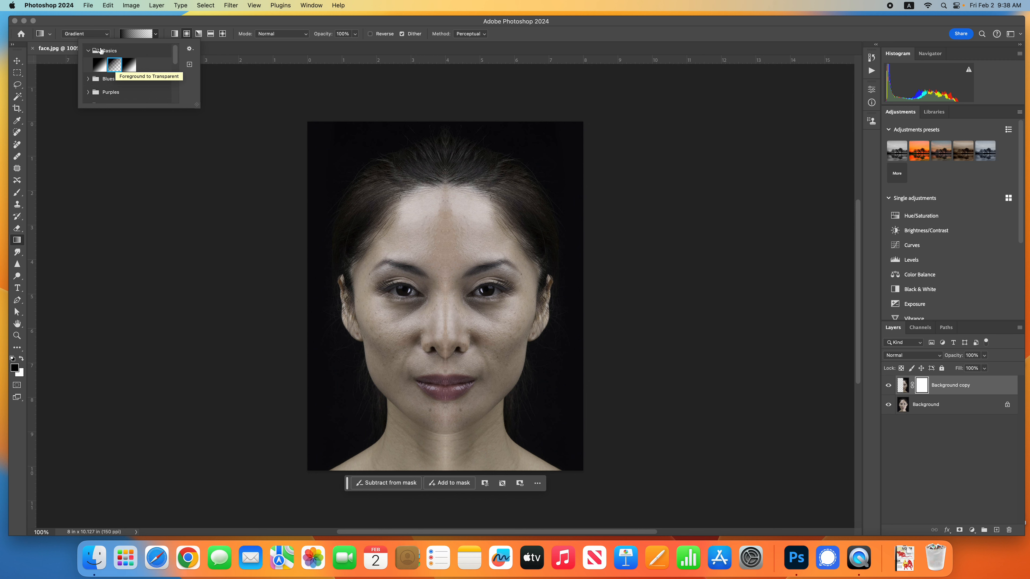
{"action": "left_click", "coordinate": [86, 50]}
{"action": "left_click", "coordinate": [87, 50]}
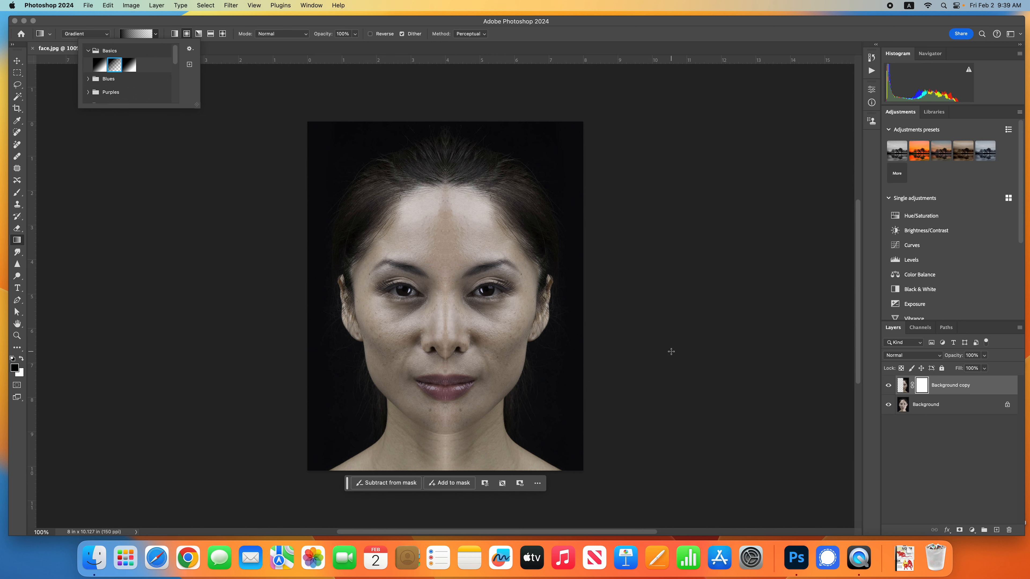
{"action": "left_click", "coordinate": [157, 34]}
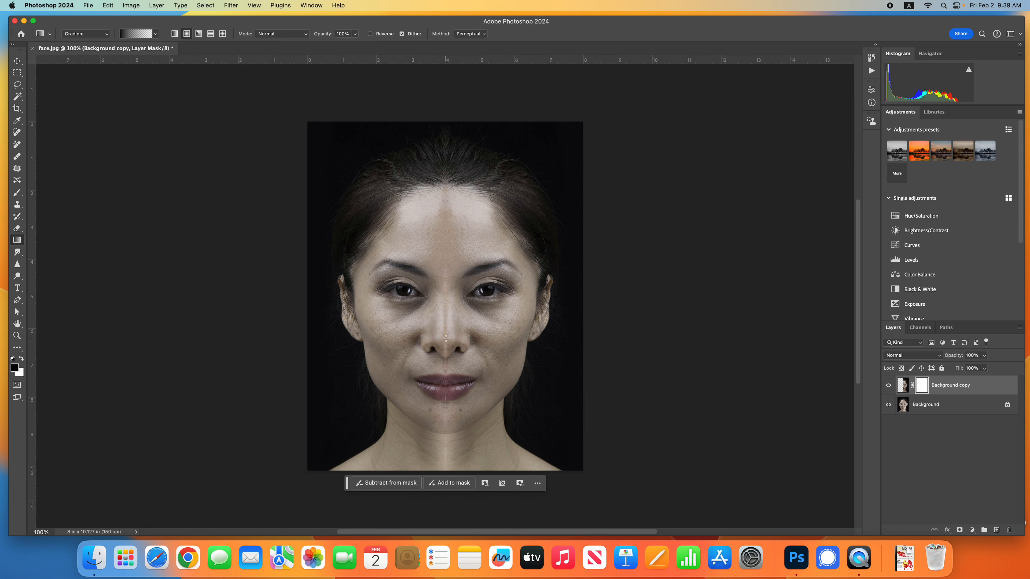
{"action": "left_click_drag", "start_coordinate": [445, 336], "coordinate": [488, 308]}
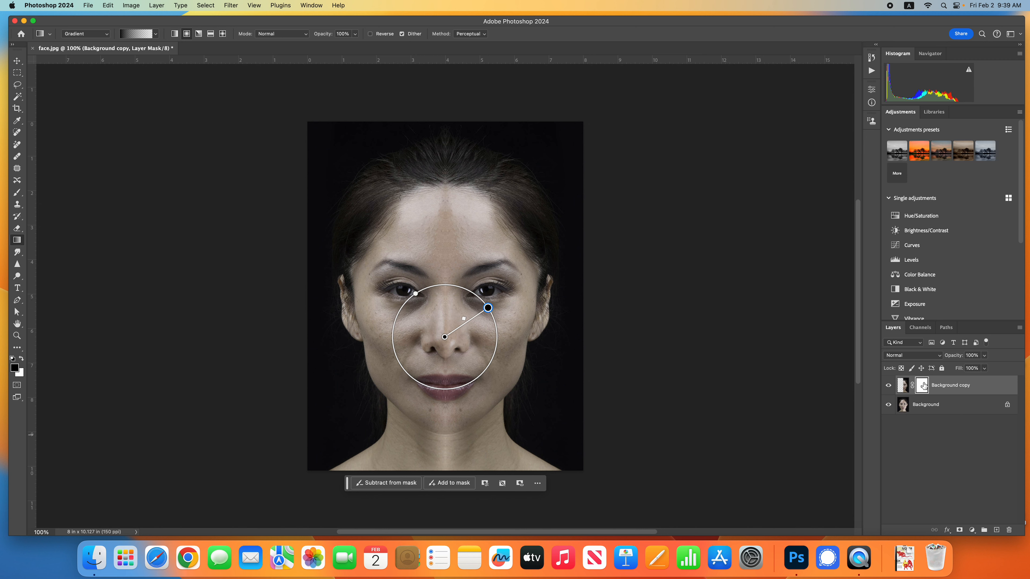
Try a radial gradient over the forehead with no layer selected, and delete the resulting gradient fill layer.
{"action": "left_click", "coordinate": [947, 447]}
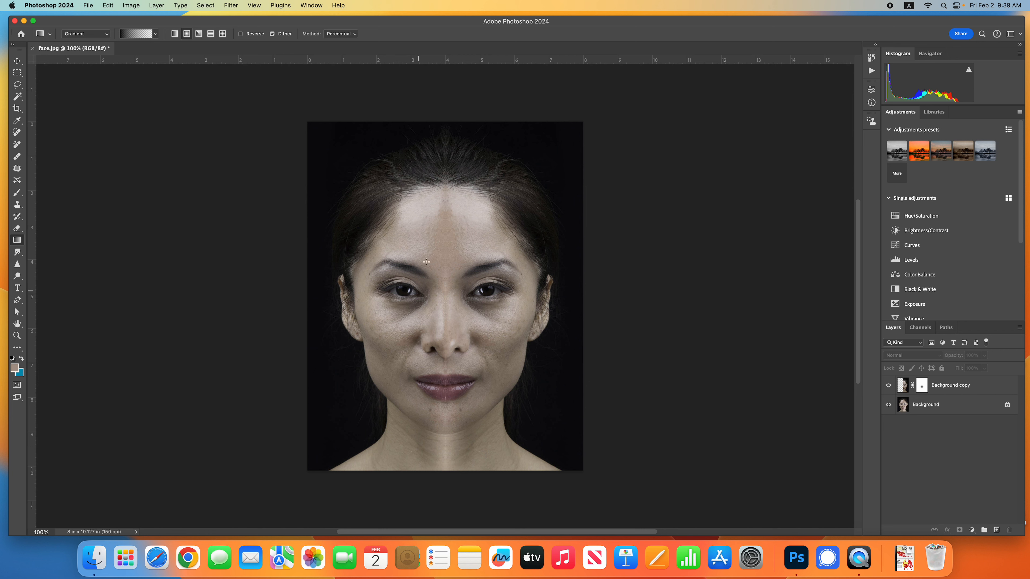
{"action": "left_click_drag", "start_coordinate": [443, 250], "coordinate": [512, 195]}
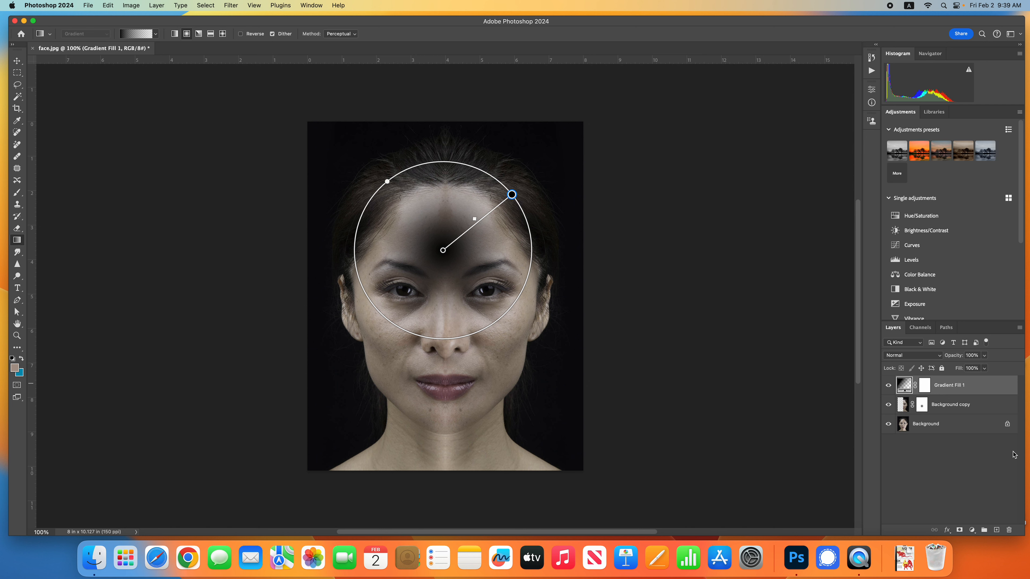
{"action": "left_click", "coordinate": [1010, 530]}
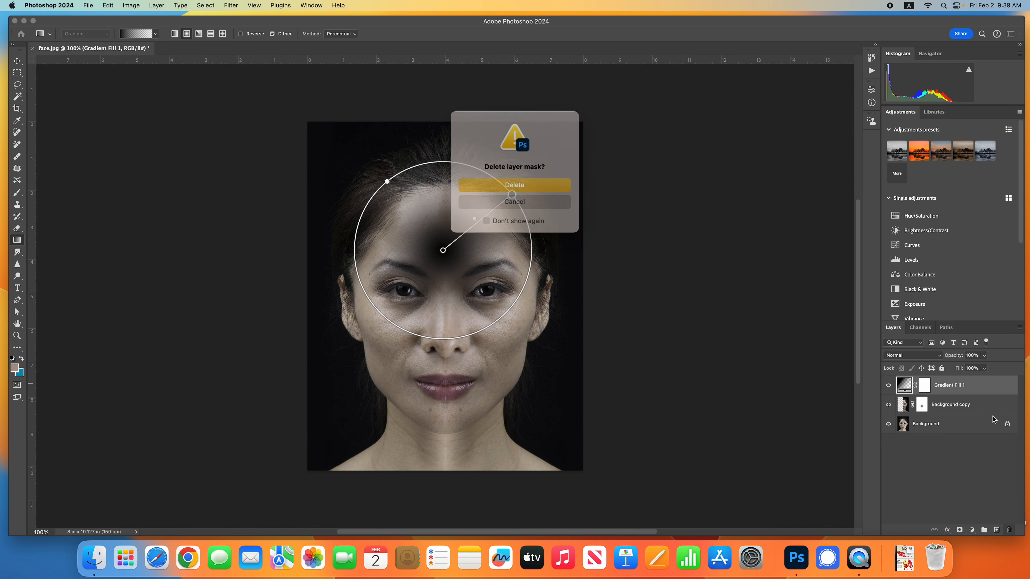
{"action": "left_click", "coordinate": [500, 186]}
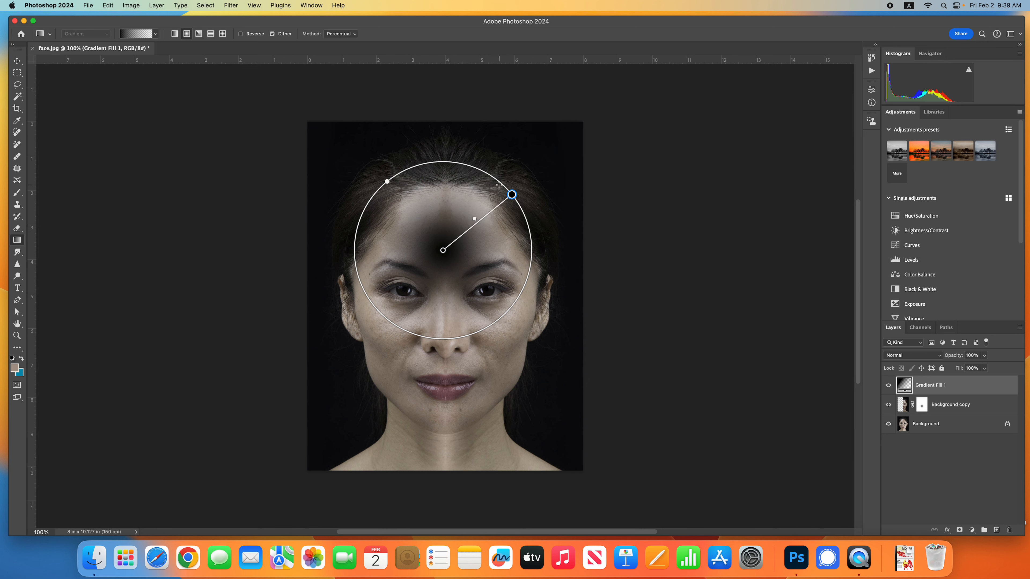
{"action": "left_click", "coordinate": [1009, 531]}
{"action": "left_click", "coordinate": [521, 184]}
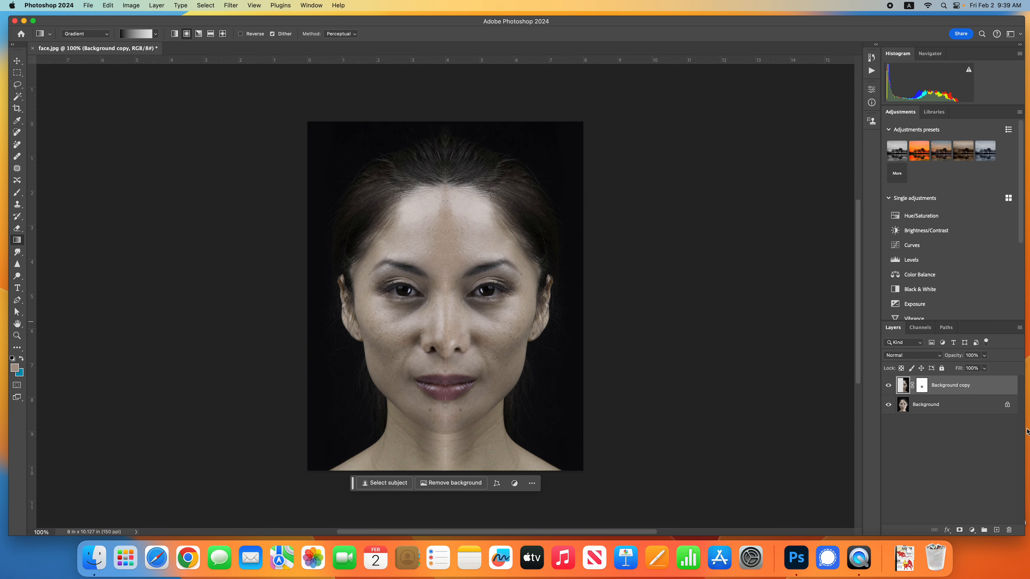
Target the copy layer's mask and draw a small radial gradient outward from the middle of the forehead.
{"action": "left_click", "coordinate": [923, 386]}
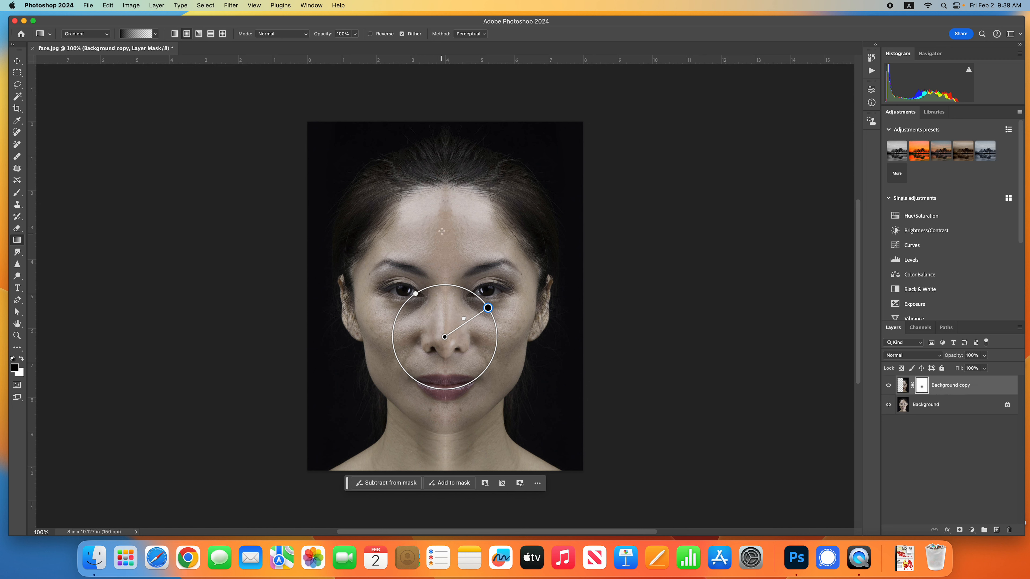
{"action": "left_click_drag", "start_coordinate": [444, 214], "coordinate": [479, 192]}
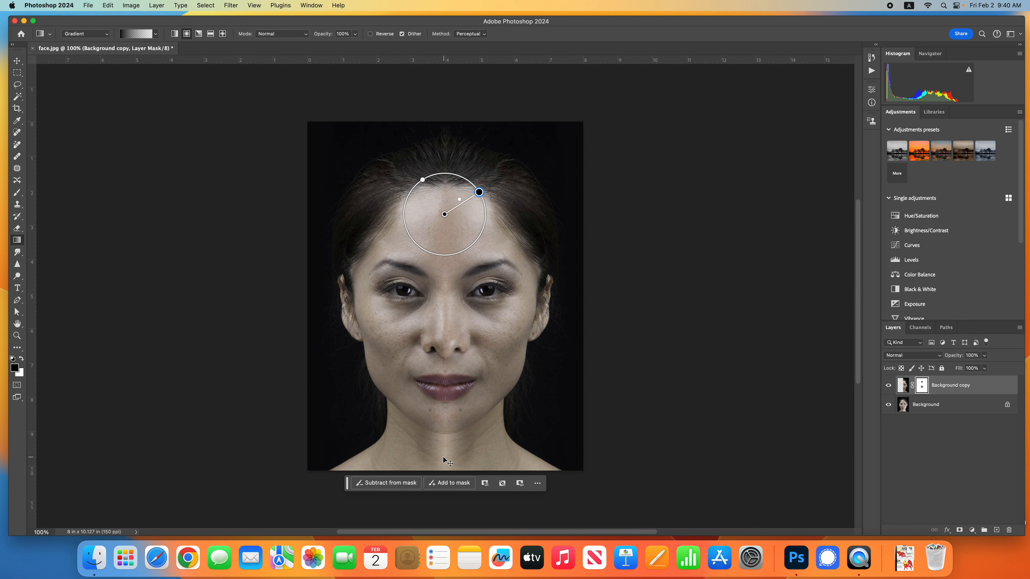
Draw radial gradients on the layer mask along the center seam, outward from the neck, just below the lower lip and above the upper lip.
{"action": "key", "text": "super+equal"}
{"action": "left_click_drag", "start_coordinate": [444, 423], "coordinate": [428, 227]}
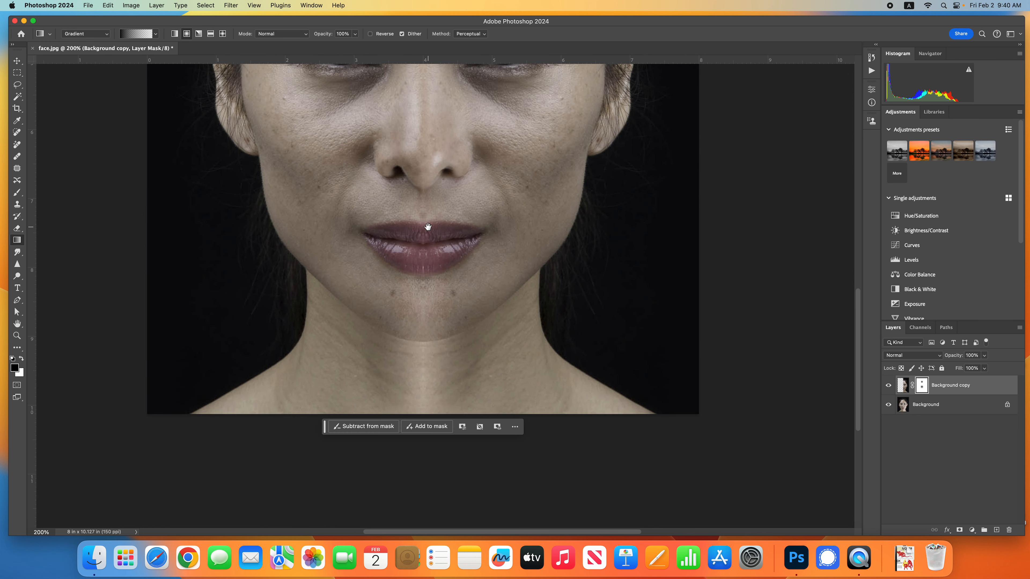
{"action": "left_click_drag", "start_coordinate": [423, 375], "coordinate": [472, 303]}
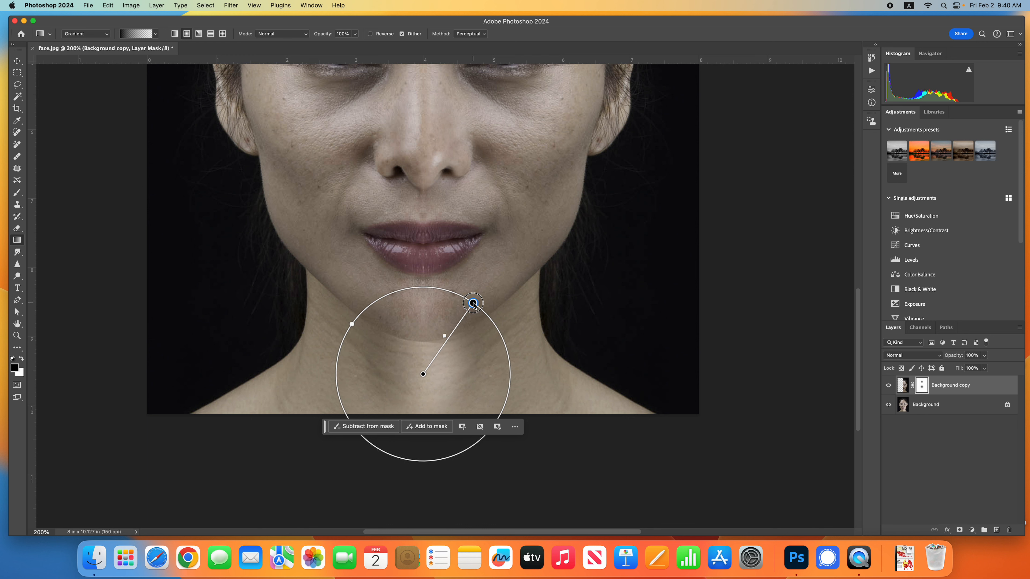
{"action": "left_click_drag", "start_coordinate": [423, 280], "coordinate": [438, 252]}
{"action": "left_click_drag", "start_coordinate": [420, 206], "coordinate": [433, 171]}
Draw a small radial gradient on the mask outward from the middle of the hairline, and switch to the Move tool.
{"action": "key", "text": "super+minus"}
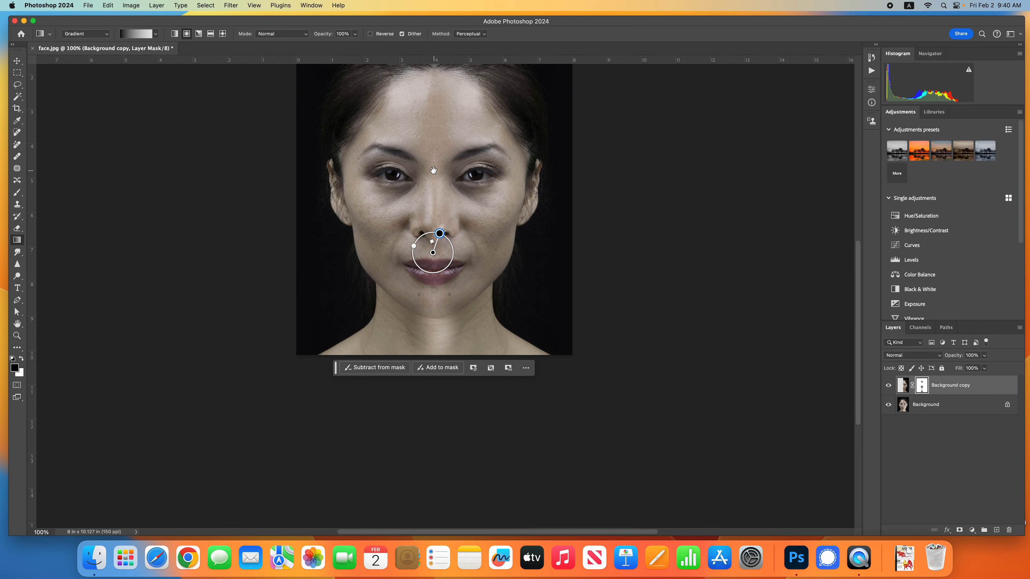
{"action": "scroll", "coordinate": [433, 170], "scroll_direction": "up", "scroll_amount": 5}
{"action": "left_click_drag", "start_coordinate": [431, 198], "coordinate": [450, 176]}
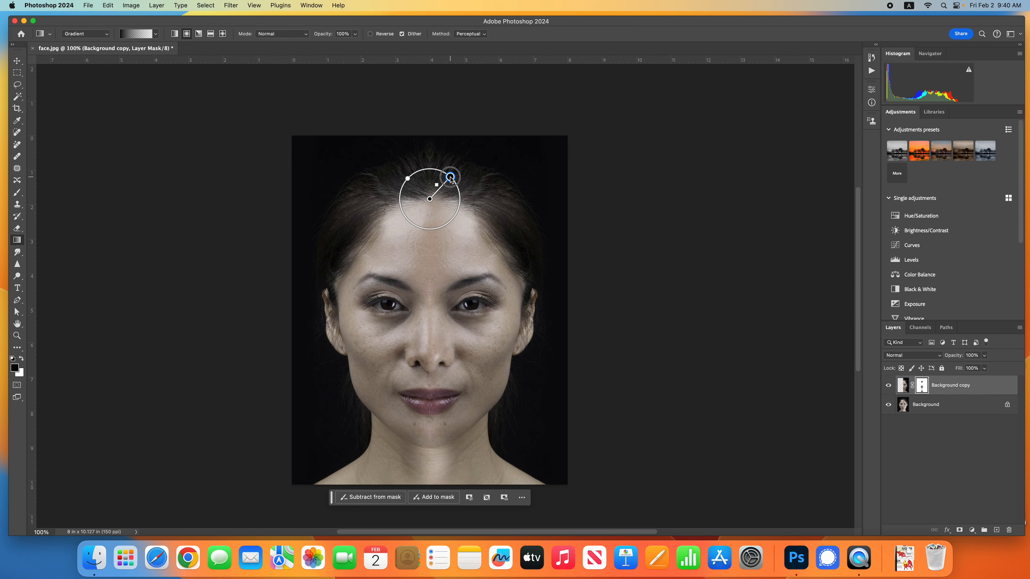
{"action": "left_click", "coordinate": [17, 61]}
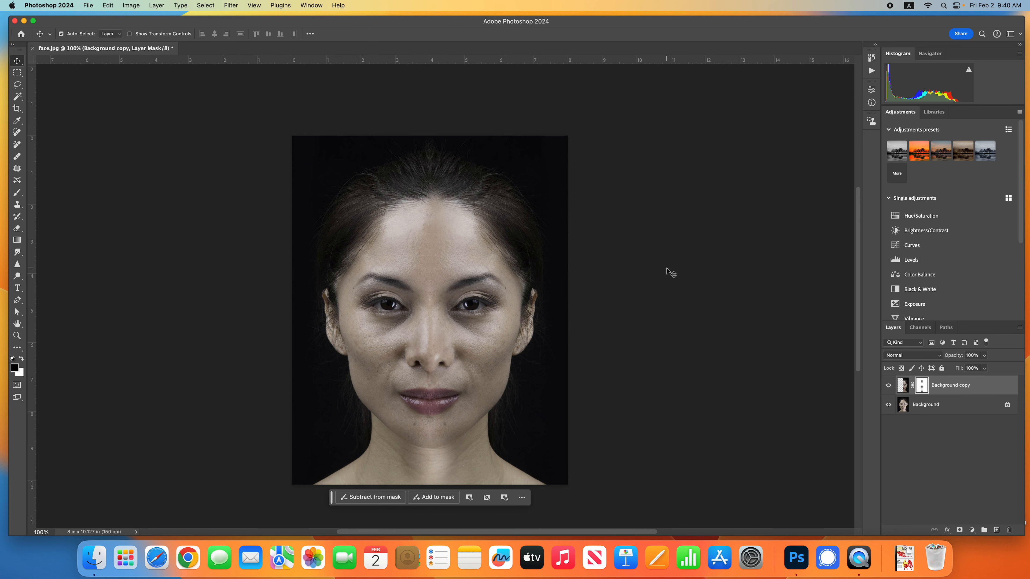
{"action": "key", "text": "super+plus"}
{"action": "key", "text": "super+minus"}
{"action": "left_click_drag", "start_coordinate": [607, 377], "coordinate": [571, 348]}
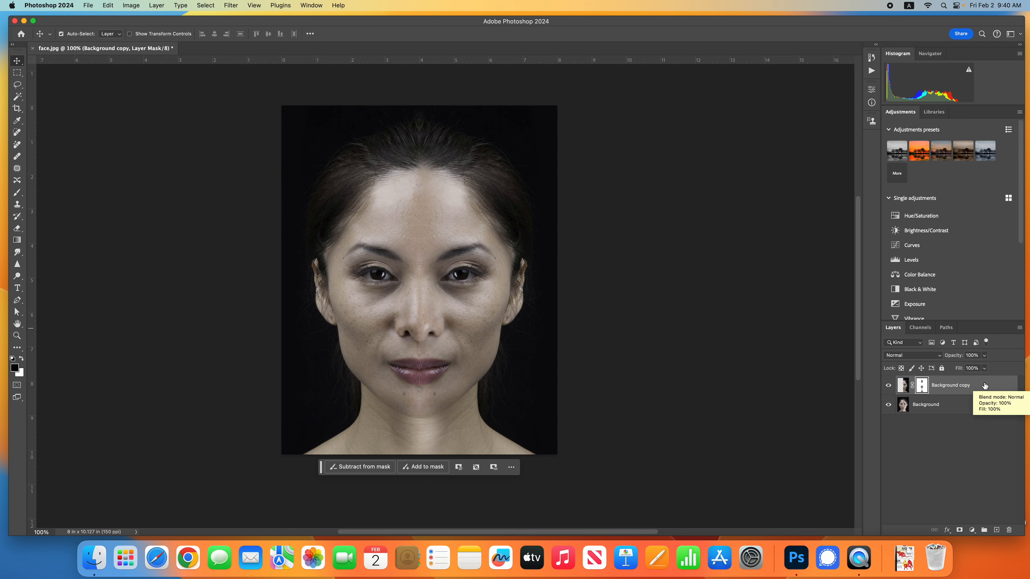
Select both the Background copy and Background layers and merge them into one layer.
{"action": "left_click", "coordinate": [985, 388]}
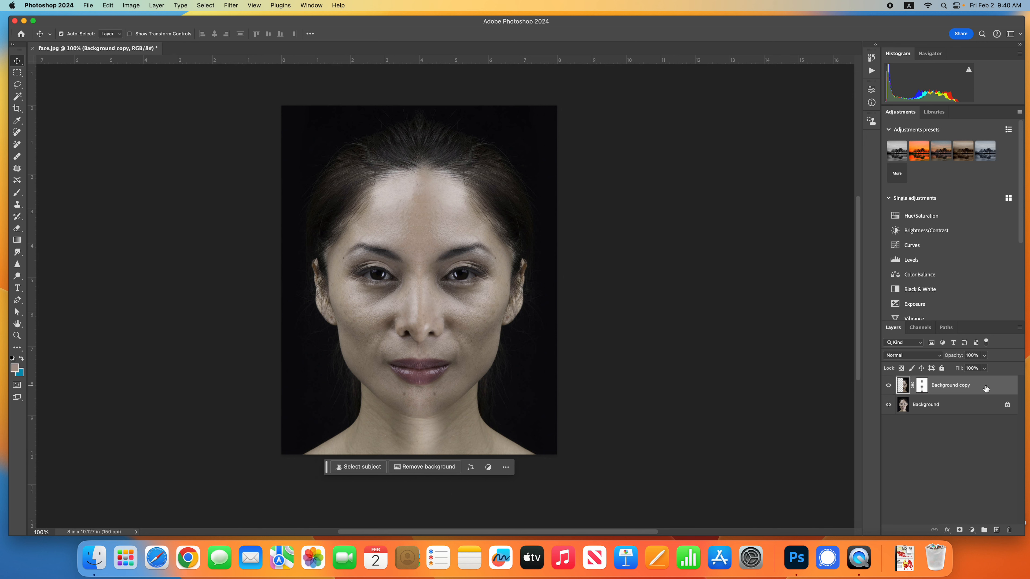
{"action": "left_click", "coordinate": [967, 405]}
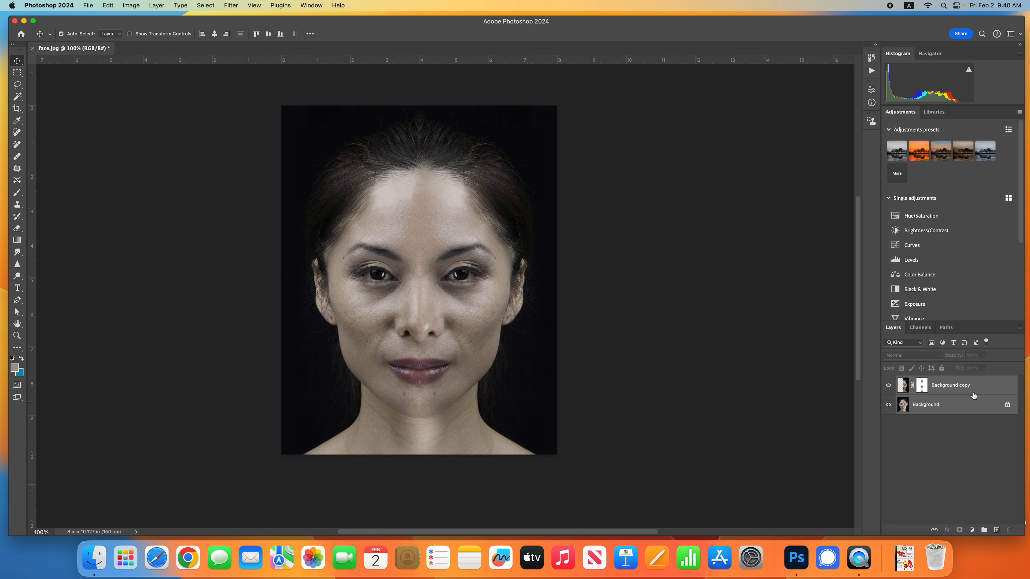
{"action": "left_click", "coordinate": [1020, 329]}
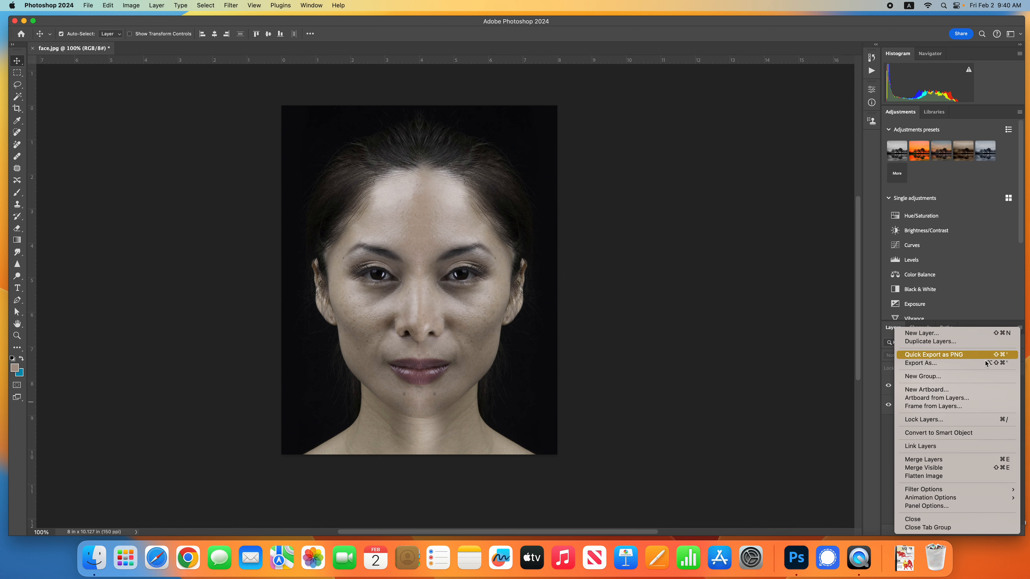
{"action": "left_click", "coordinate": [972, 460]}
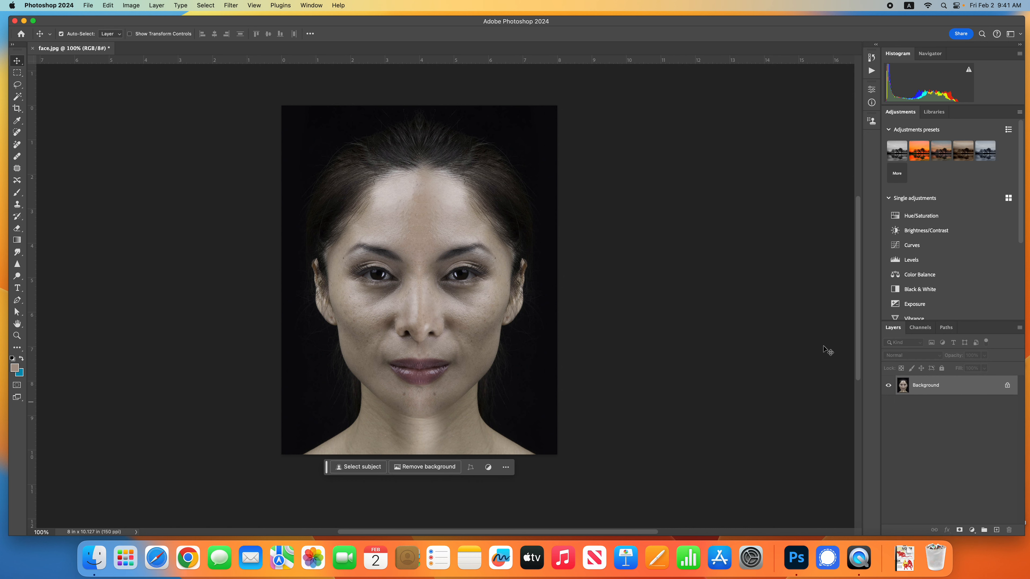